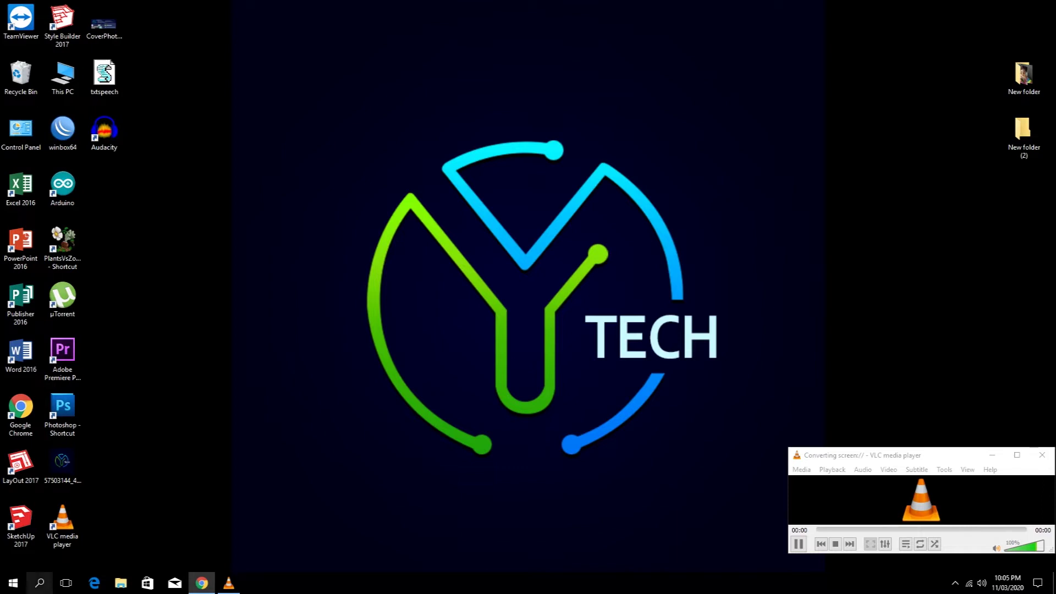
- Search for 'advan' and open 'View advanced system settings' to reach System Properties' Advanced page
click(40, 583)
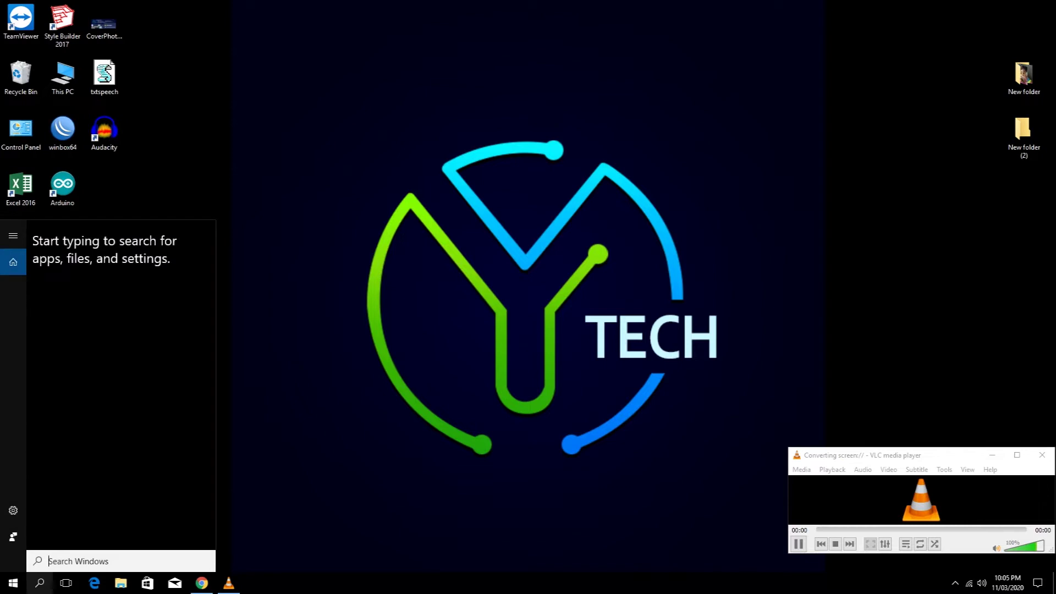
text(ad)
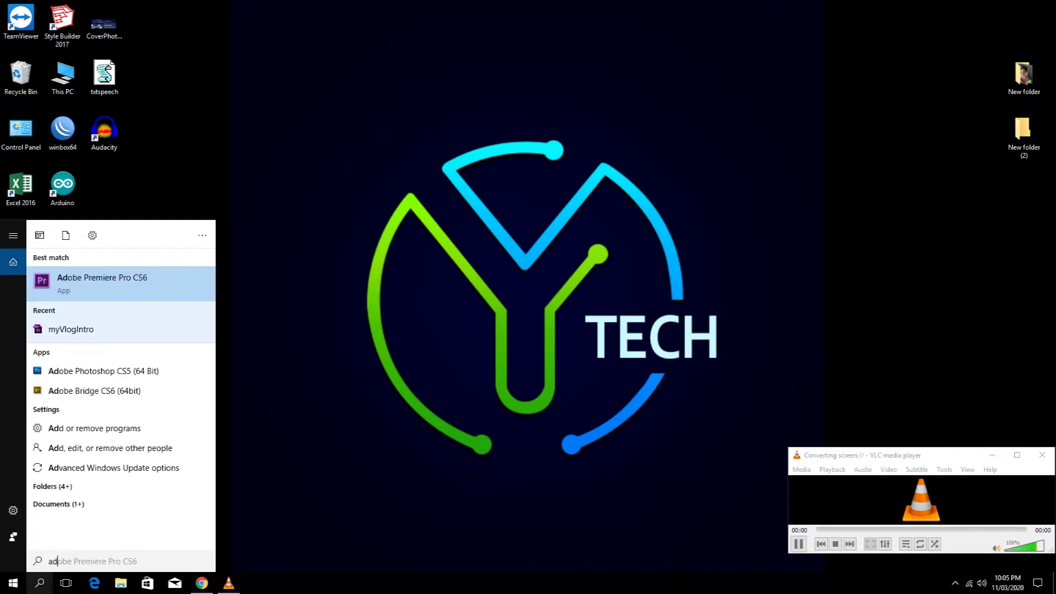
text(vanc)
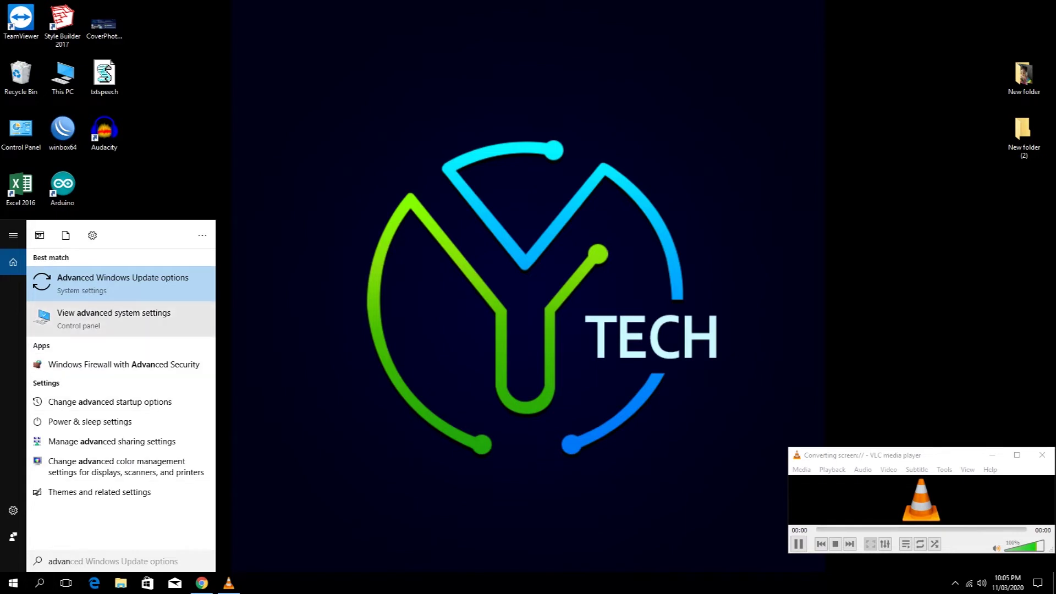
click(121, 283)
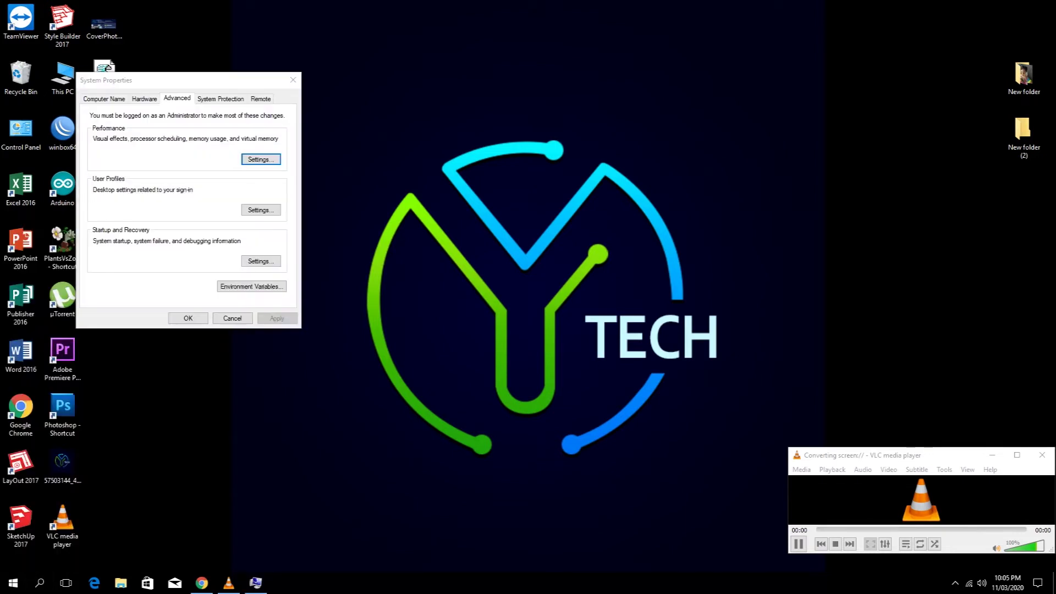
- Set Performance Options visual effects to Adjust for best performance and apply it
drag(165, 79, 201, 39)
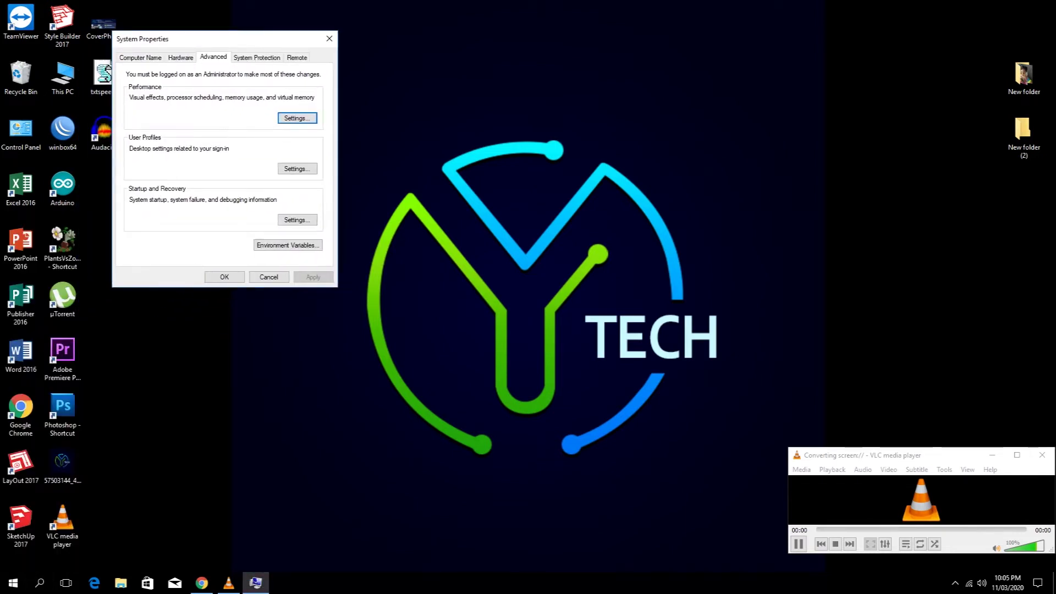
click(297, 117)
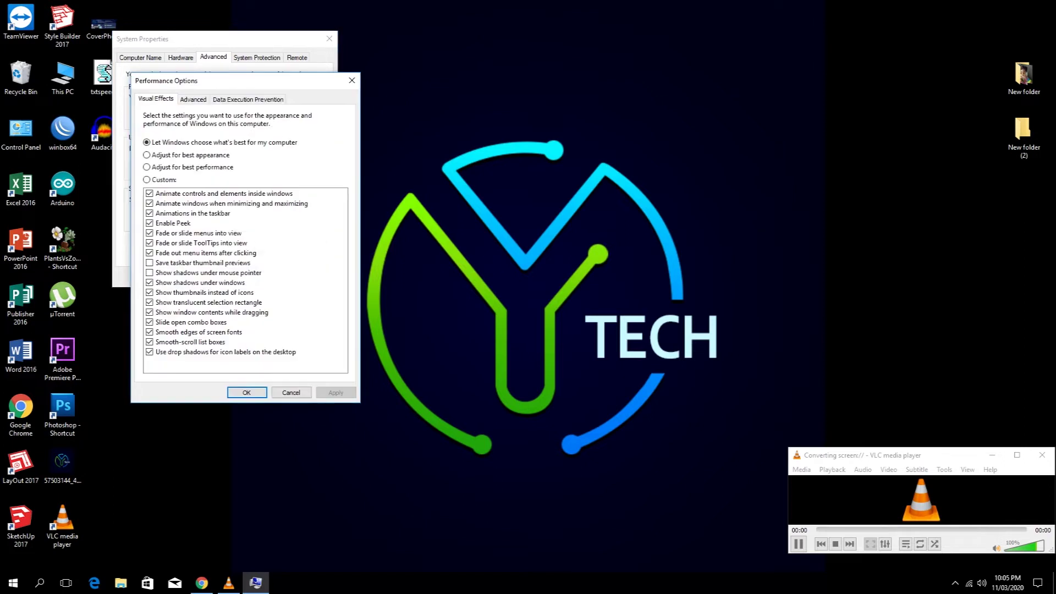
drag(231, 80, 339, 81)
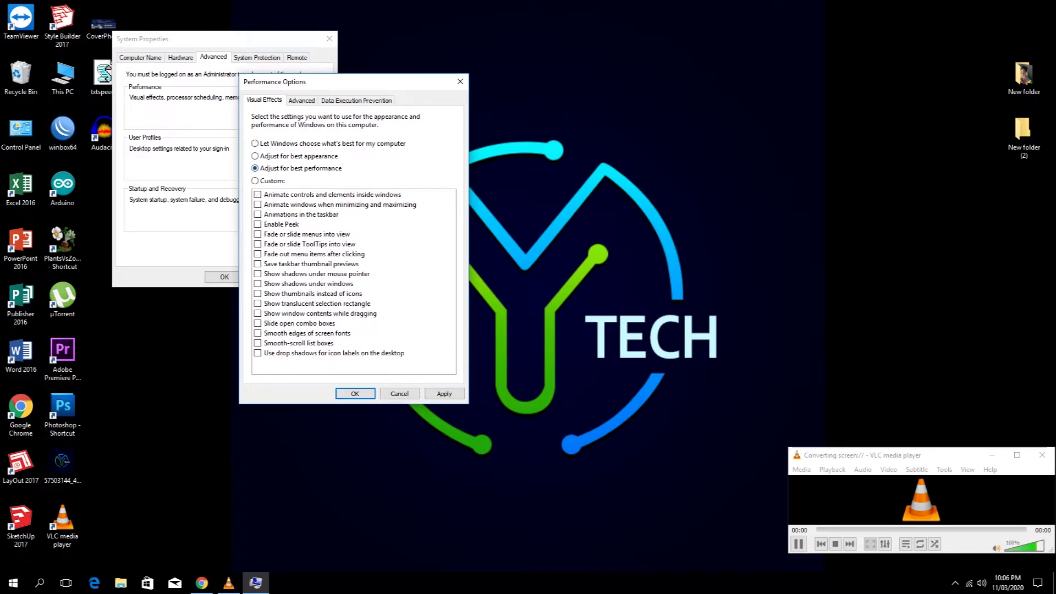
key(alt+a)
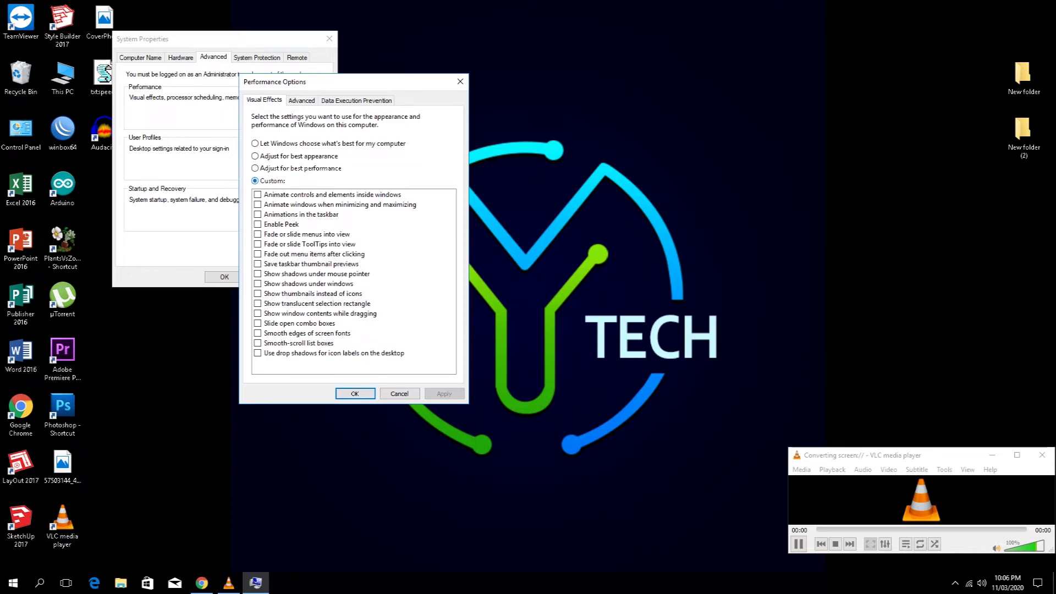
- Re-enable control animations, menu fading, window shadows and translucent selection rectangle, then apply and close
key(Tab)
key(space)
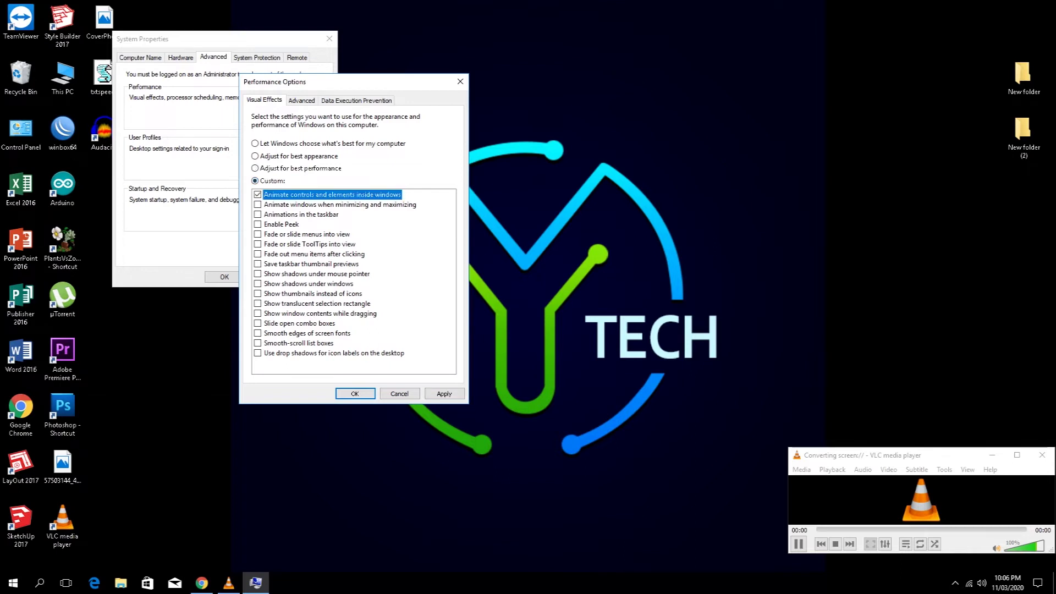
key(Down)
key(Down)
key(Down)
key(space)
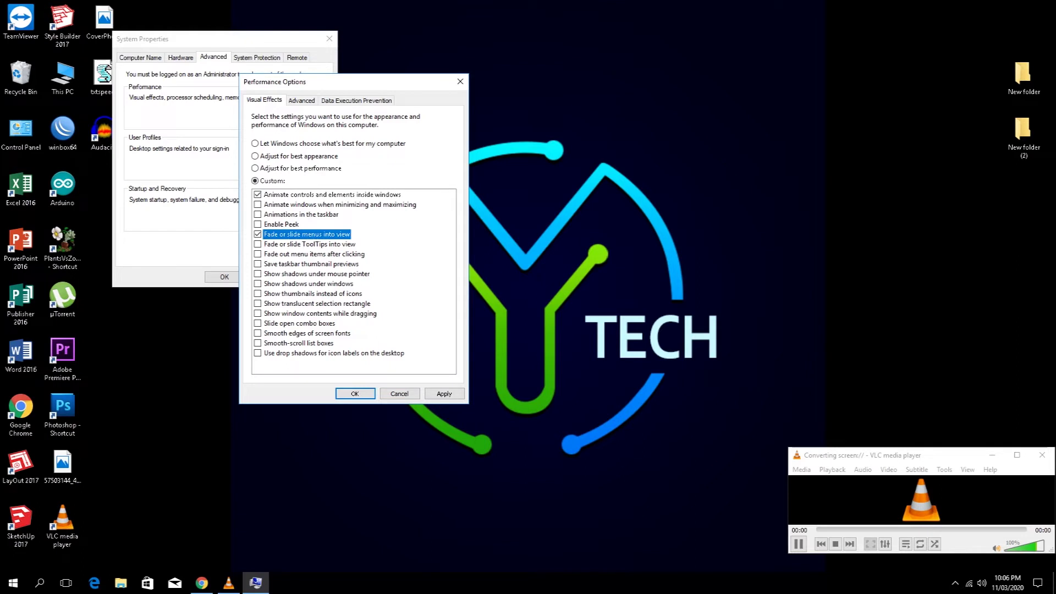
key(Down)
key(Down)
key(Down)
key(space)
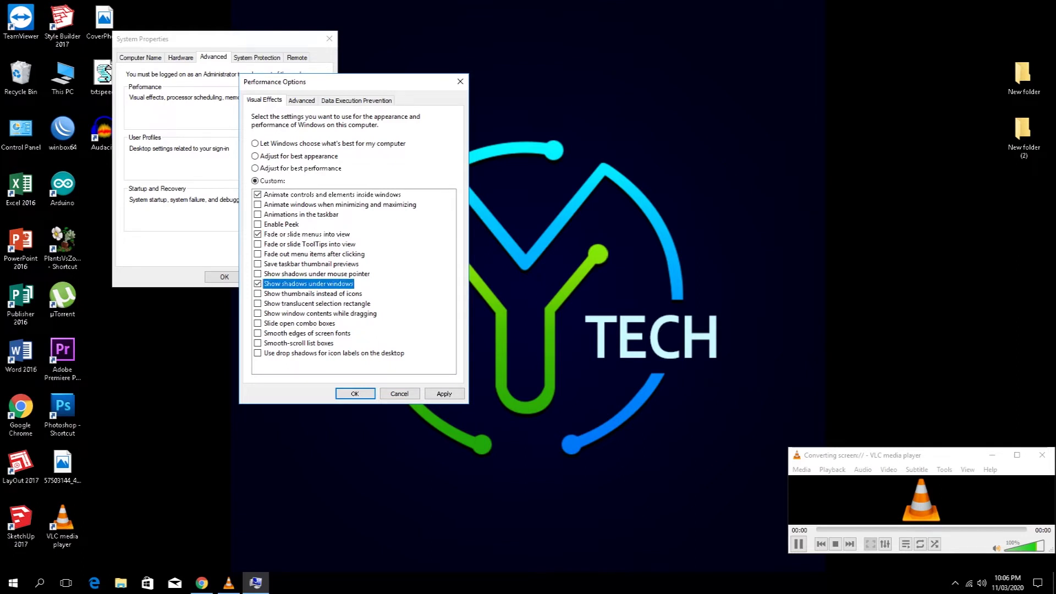
key(Down)
key(Down)
key(space)
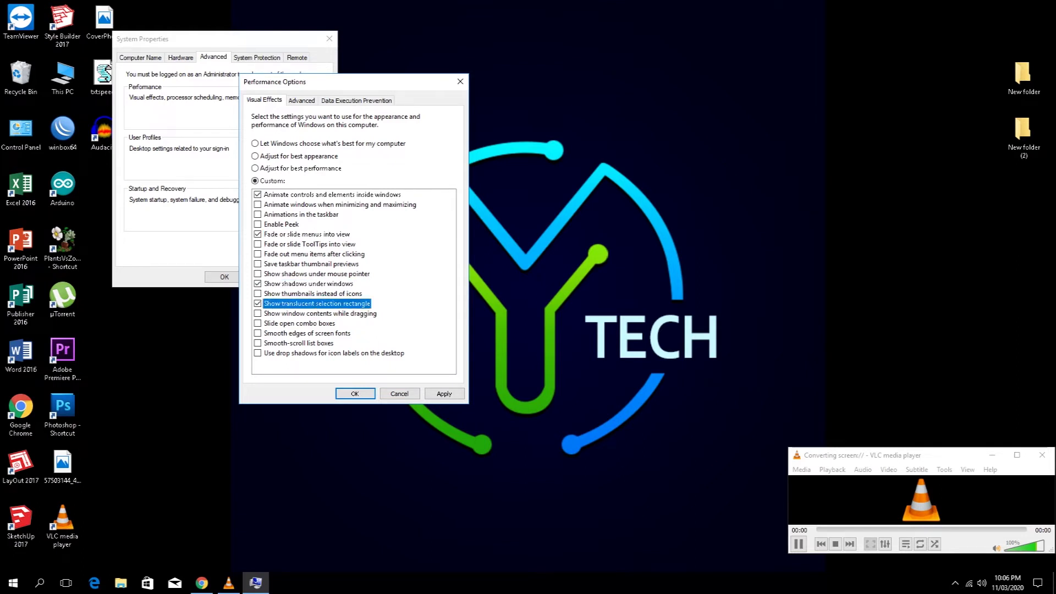
key(Tab)
key(Tab)
key(Tab)
key(space)
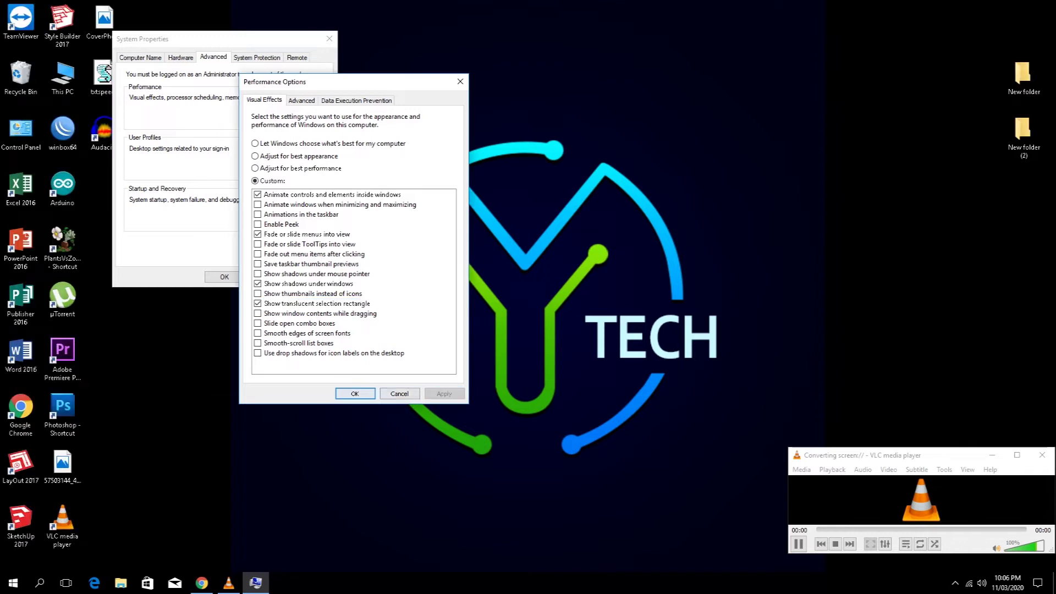
key(Return)
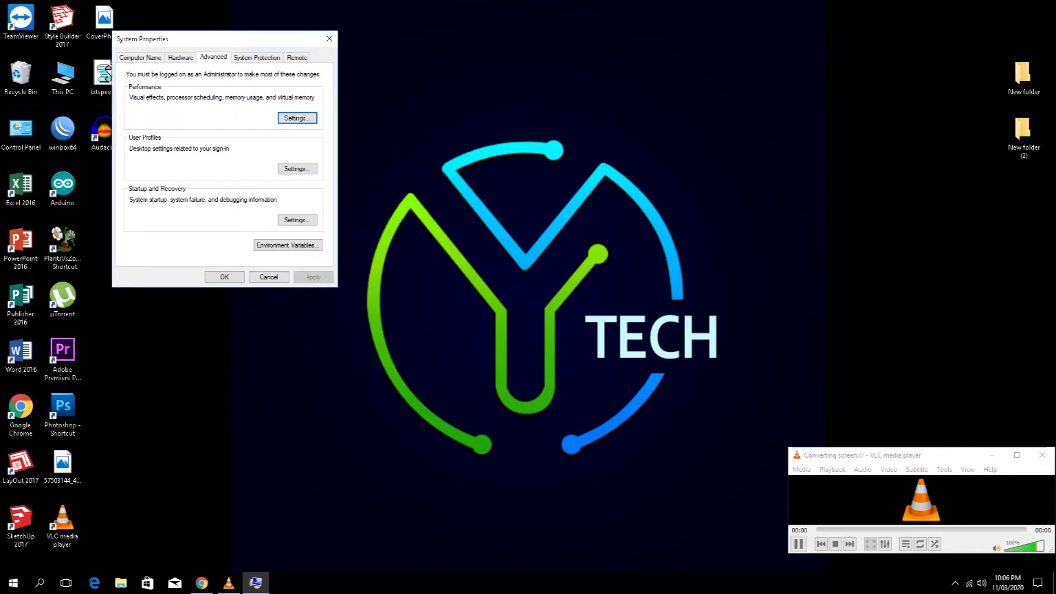
- Close System Properties, refresh the desktop, and launch msconfig from the Run box
key(Return)
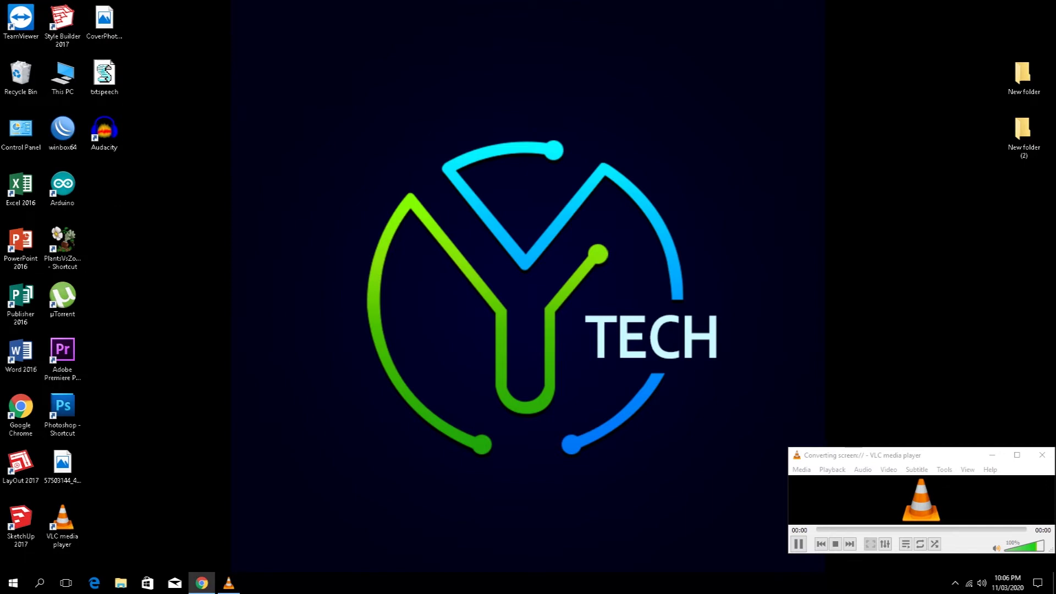
right_click(241, 314)
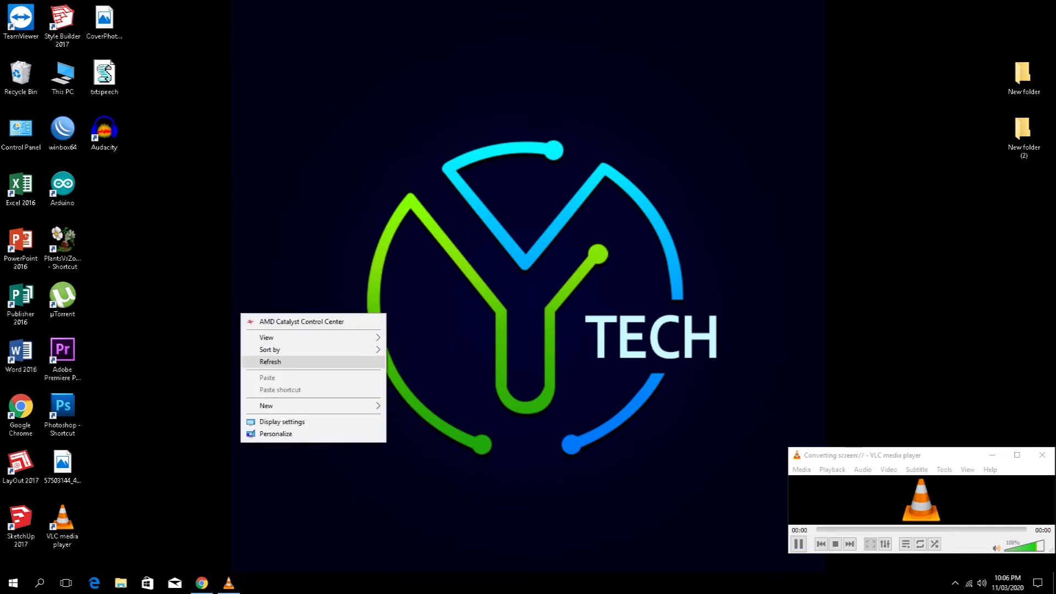
key(Return)
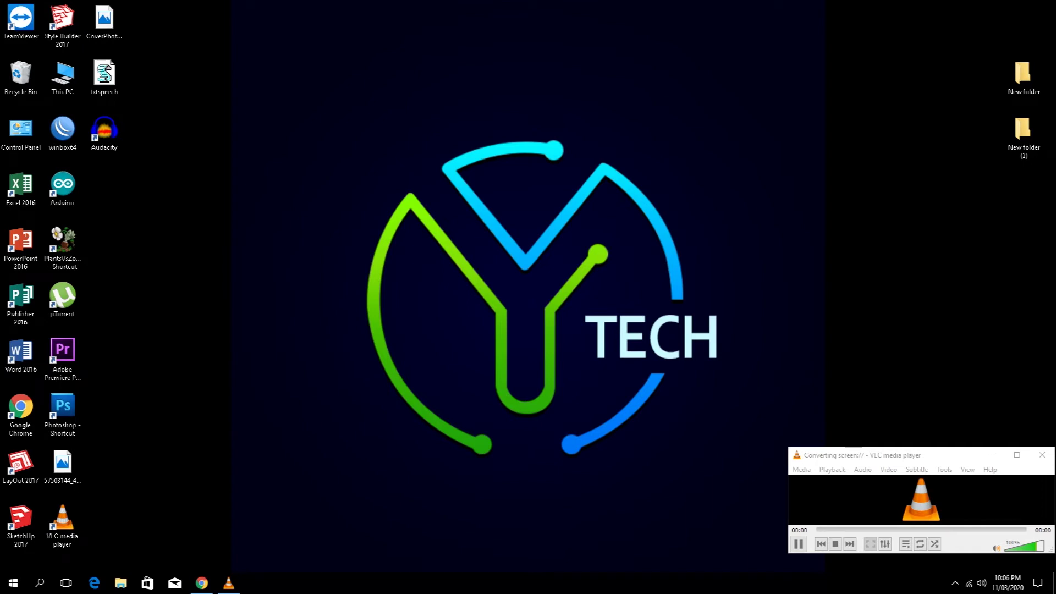
key(super+r)
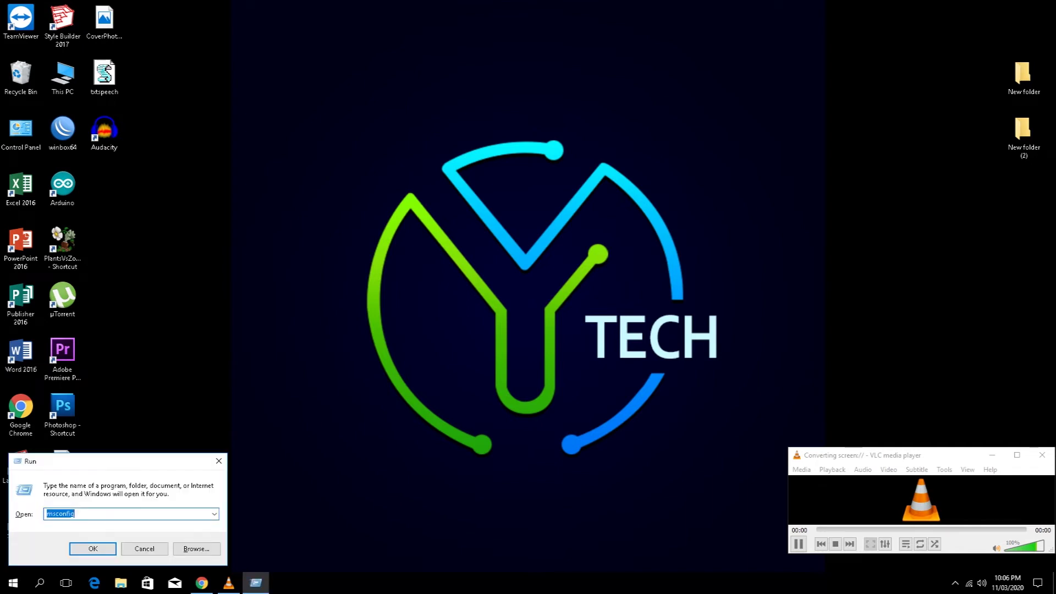
key(Return)
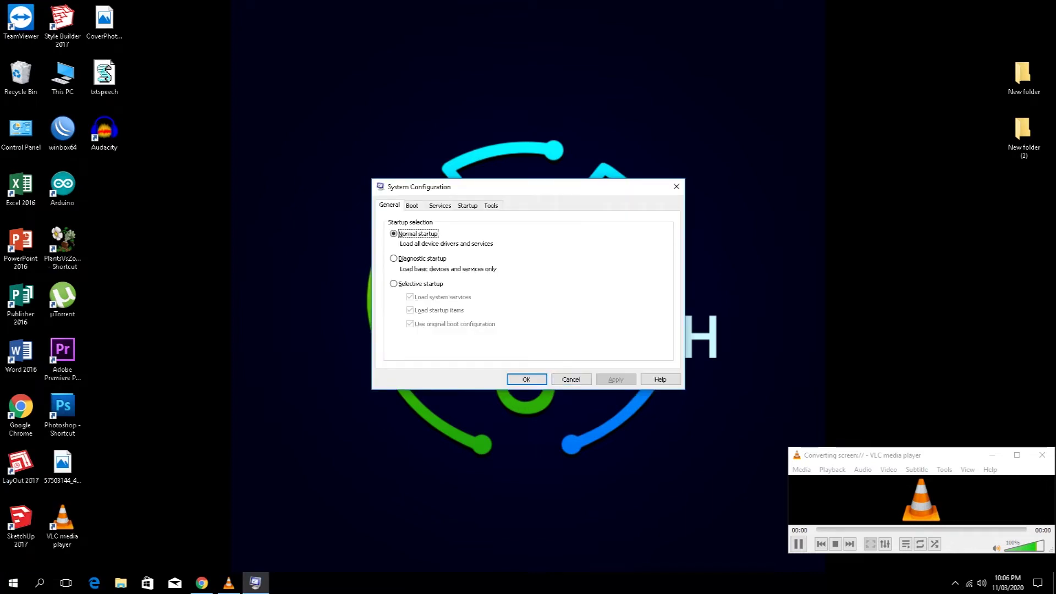
- Show System Configuration's Boot page and open its Advanced boot options dialog
drag(495, 186, 428, 101)
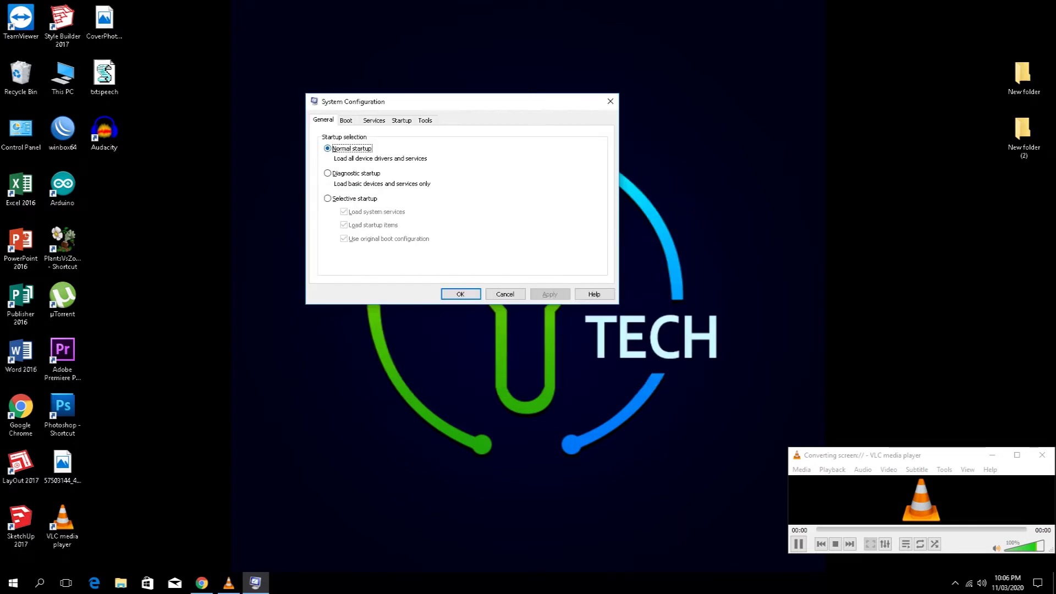
key(ctrl+Tab)
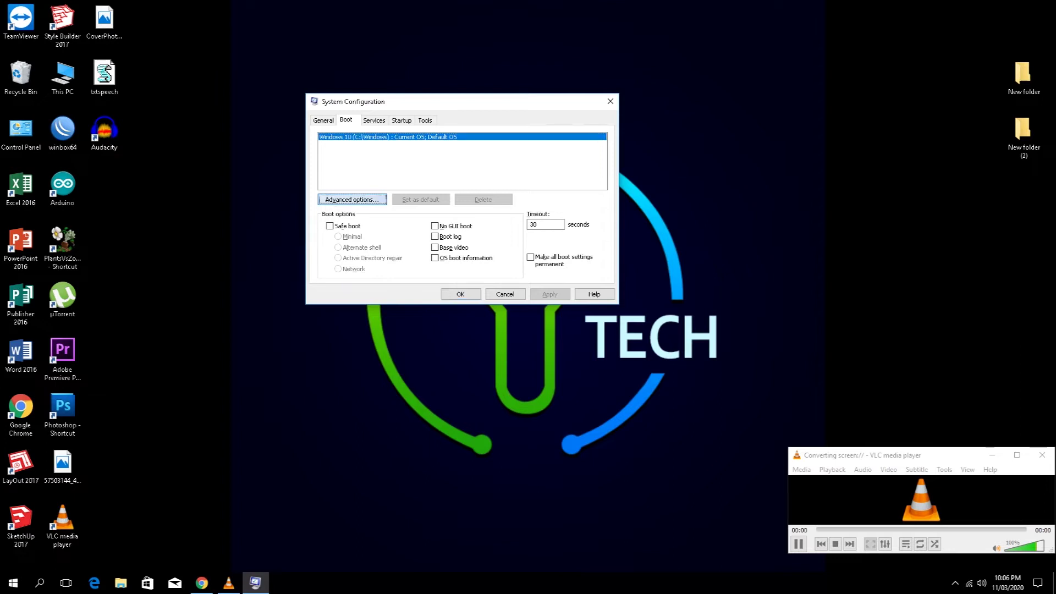
click(352, 199)
- Limit boot to 3 processors and 6144 MB maximum memory, enable No GUI boot, and apply
drag(440, 101, 264, 200)
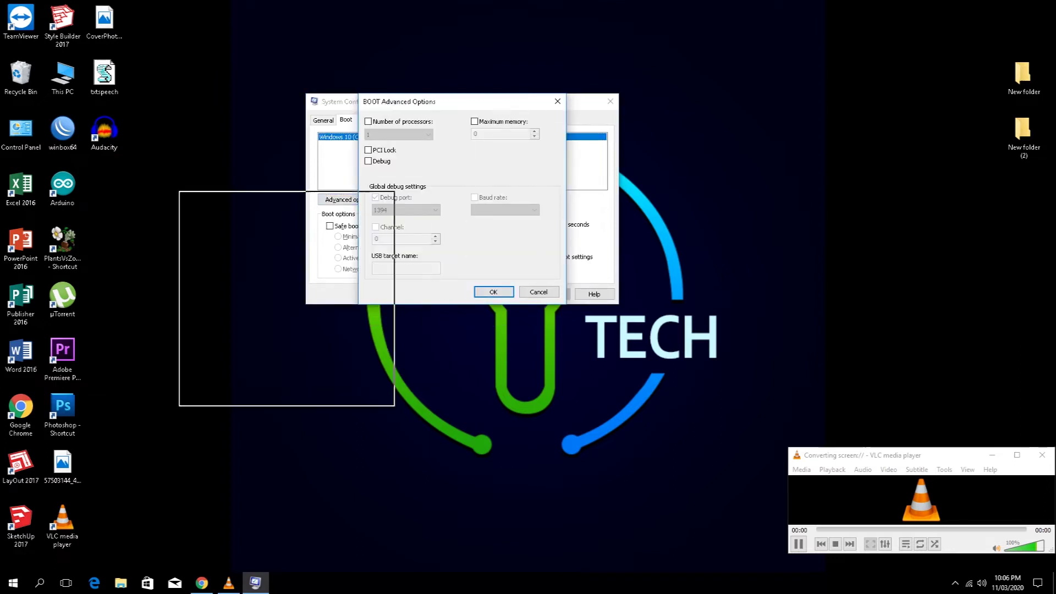
click(191, 219)
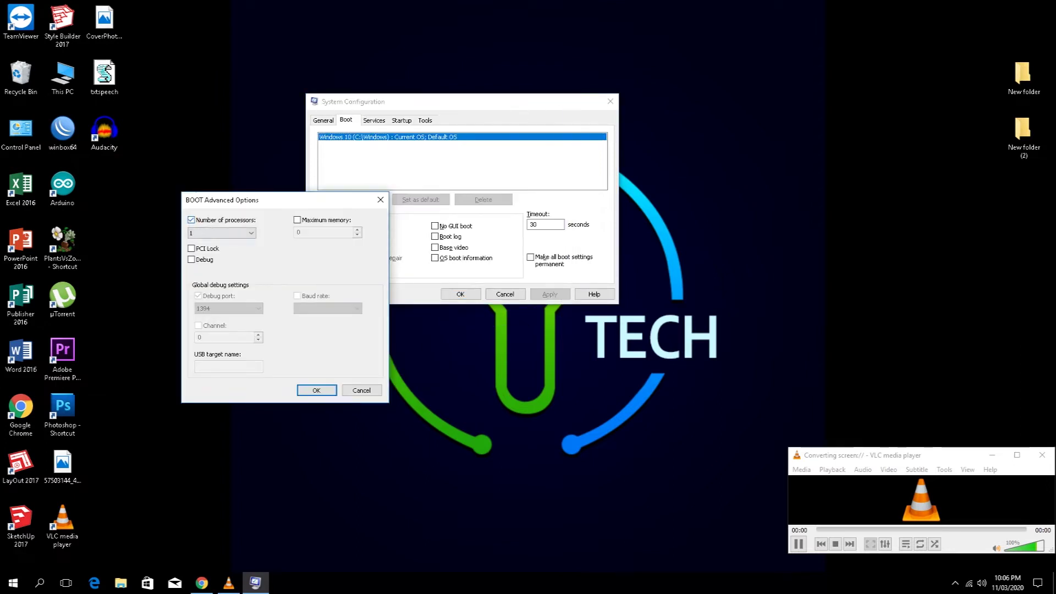
click(222, 233)
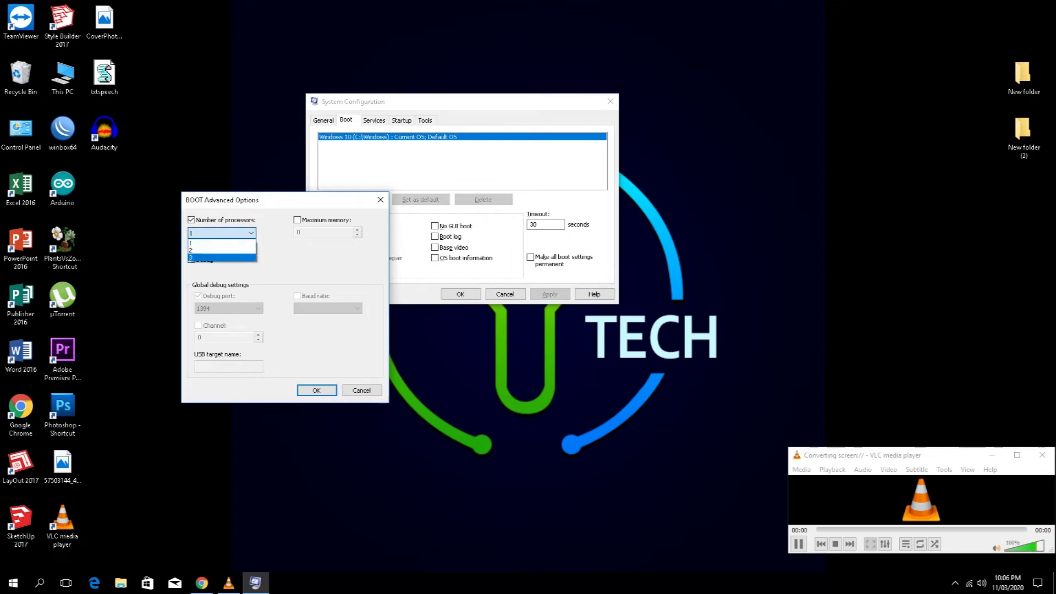
click(220, 257)
click(297, 219)
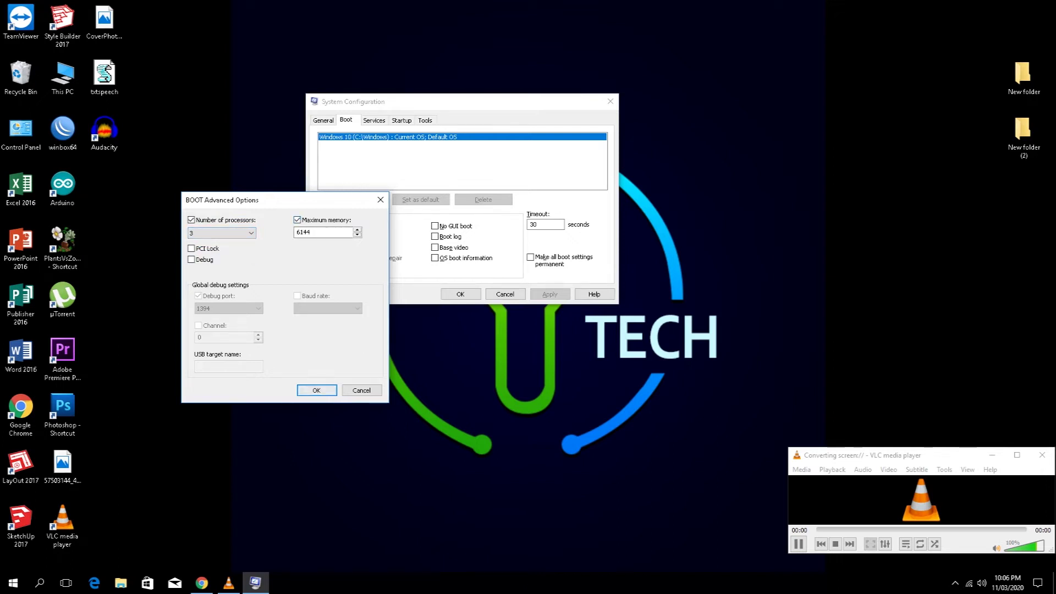
click(316, 390)
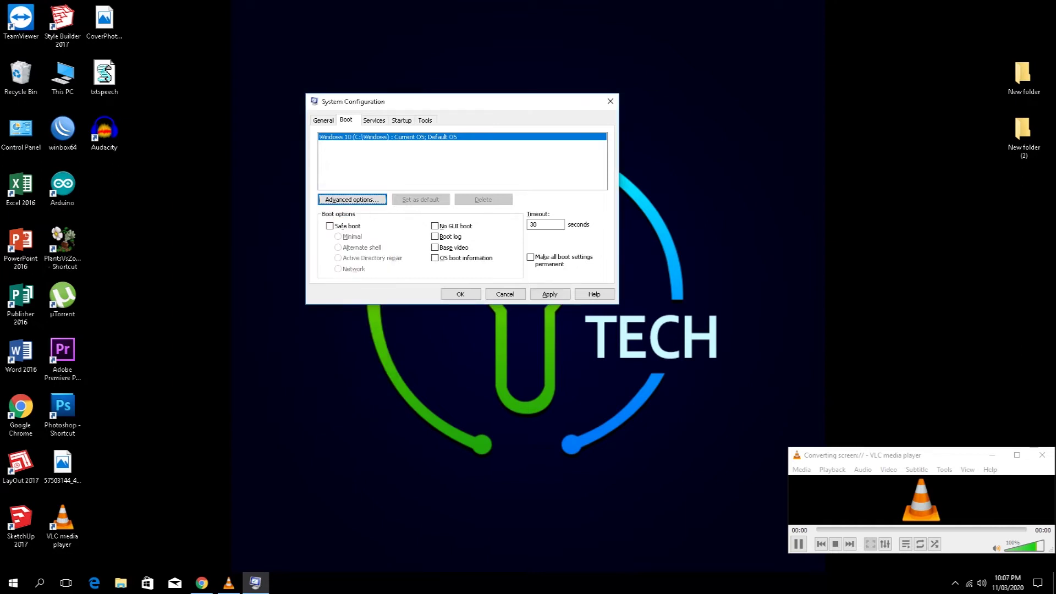
key(alt+g)
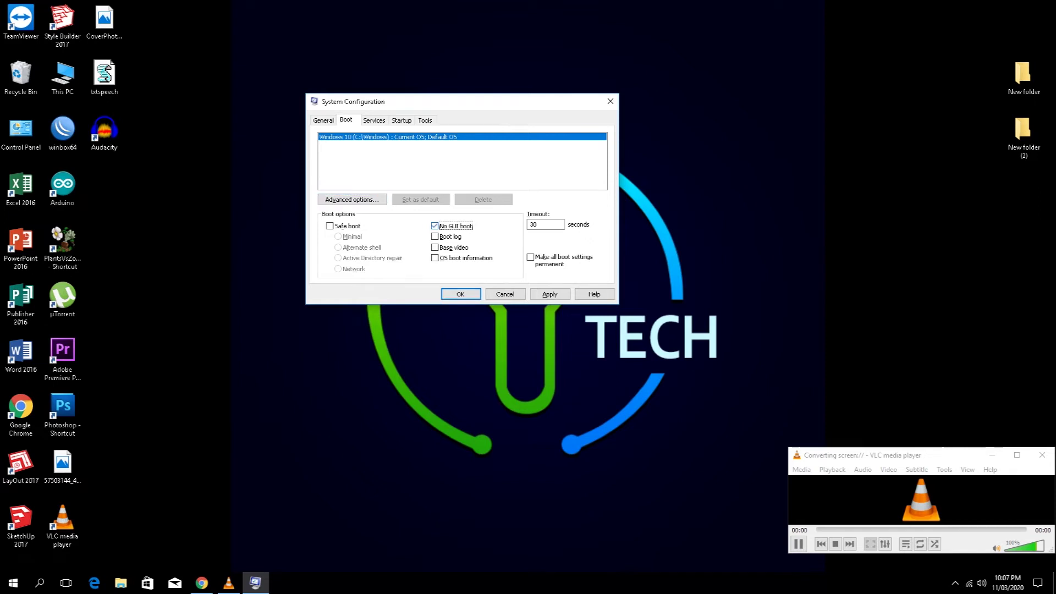
key(alt+a)
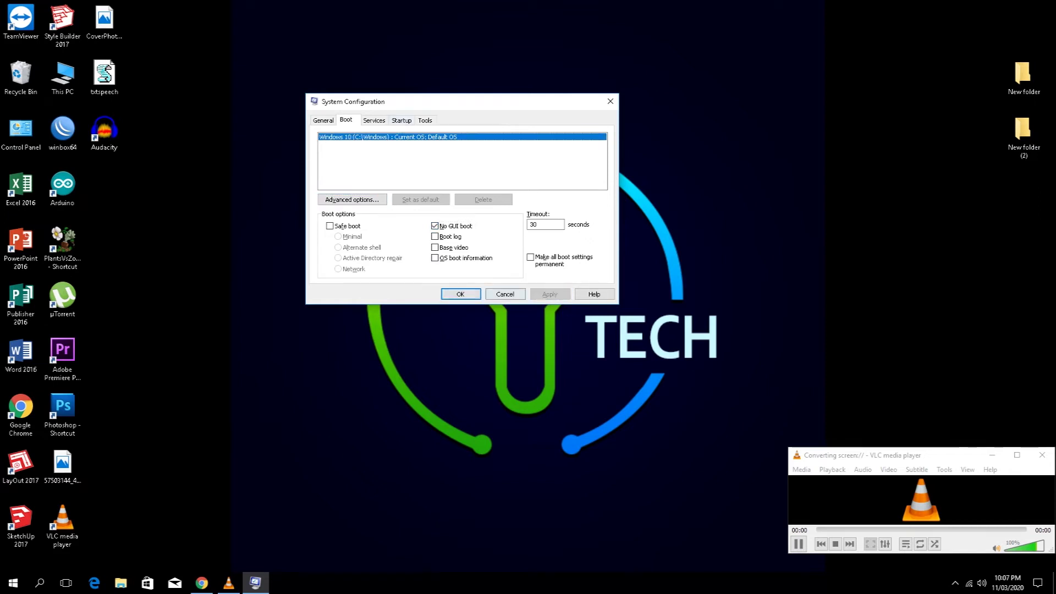
- Hide all Microsoft services and untick only TeamViewer 15, then go to the Startup section
key(ctrl+Tab)
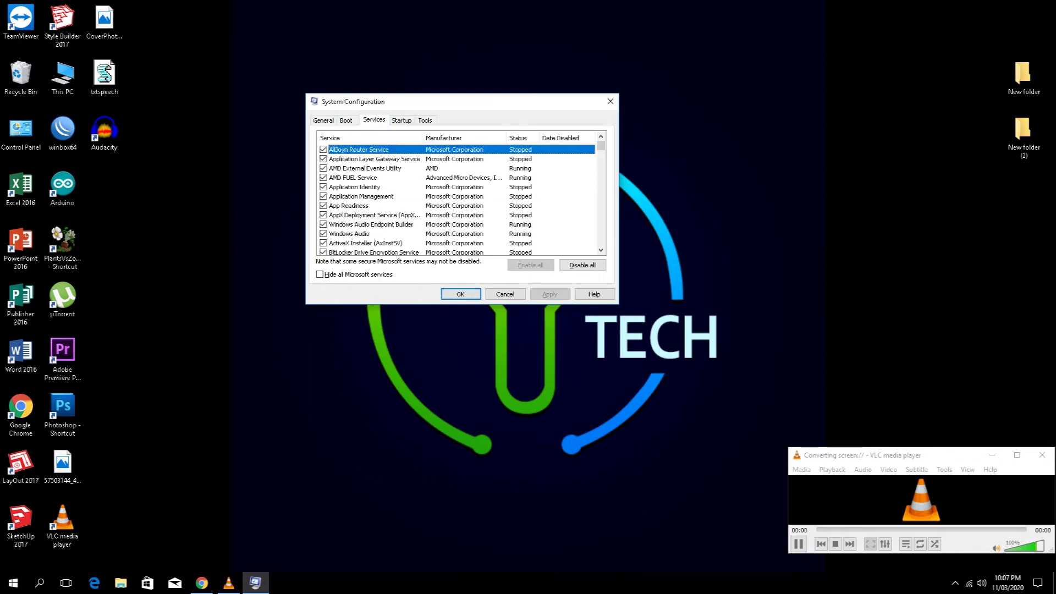
key(alt+h)
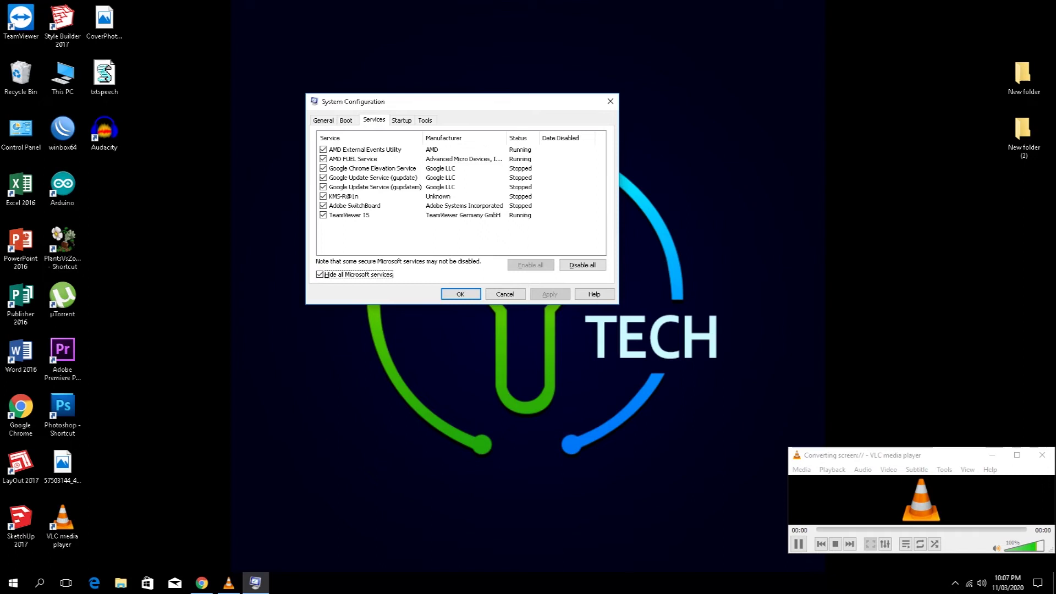
click(324, 206)
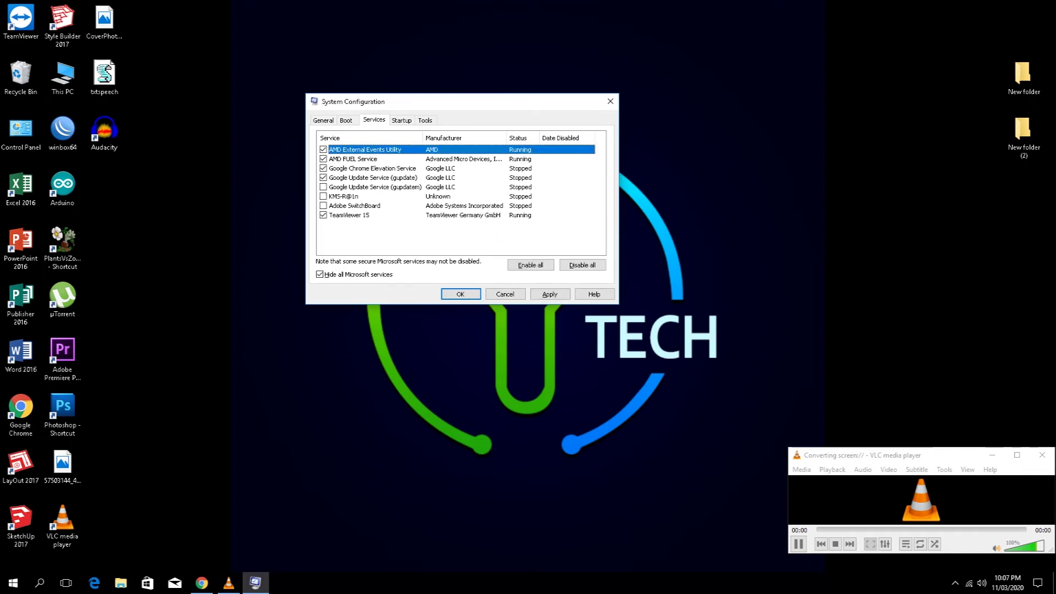
key(alt+e)
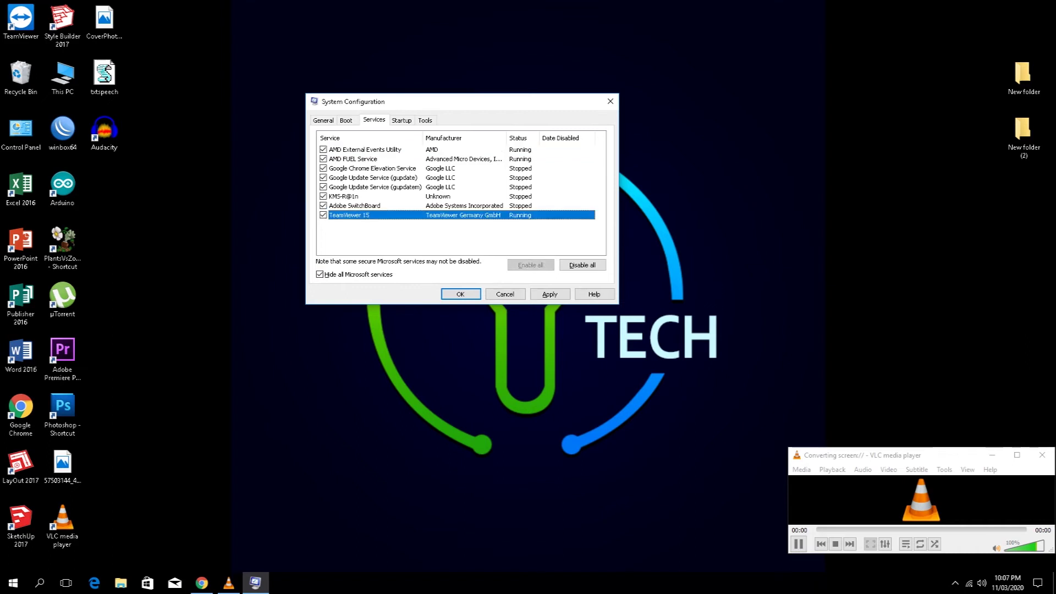
click(324, 150)
click(323, 158)
key(space)
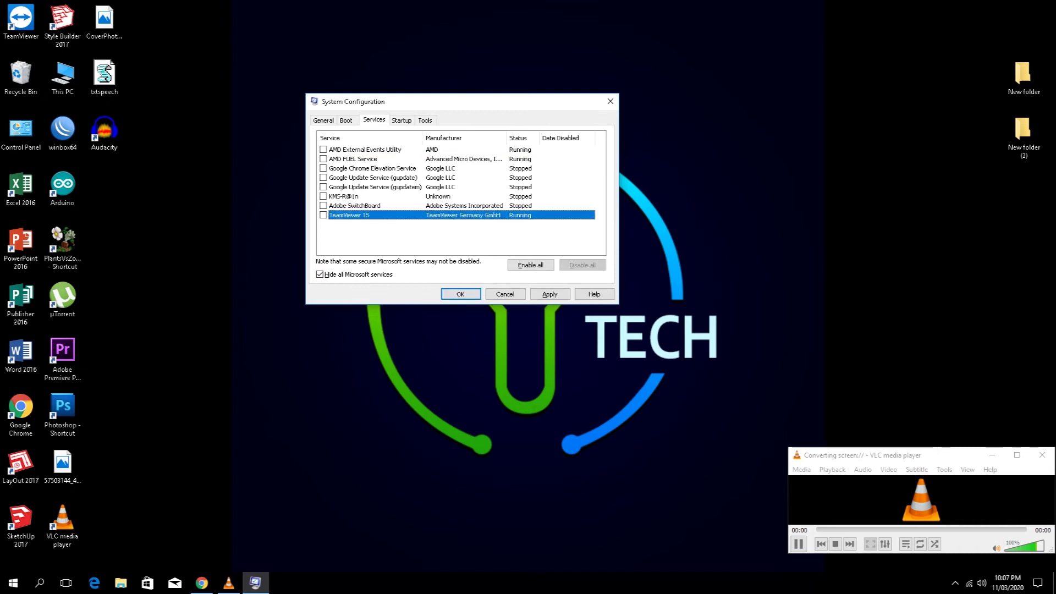
click(323, 196)
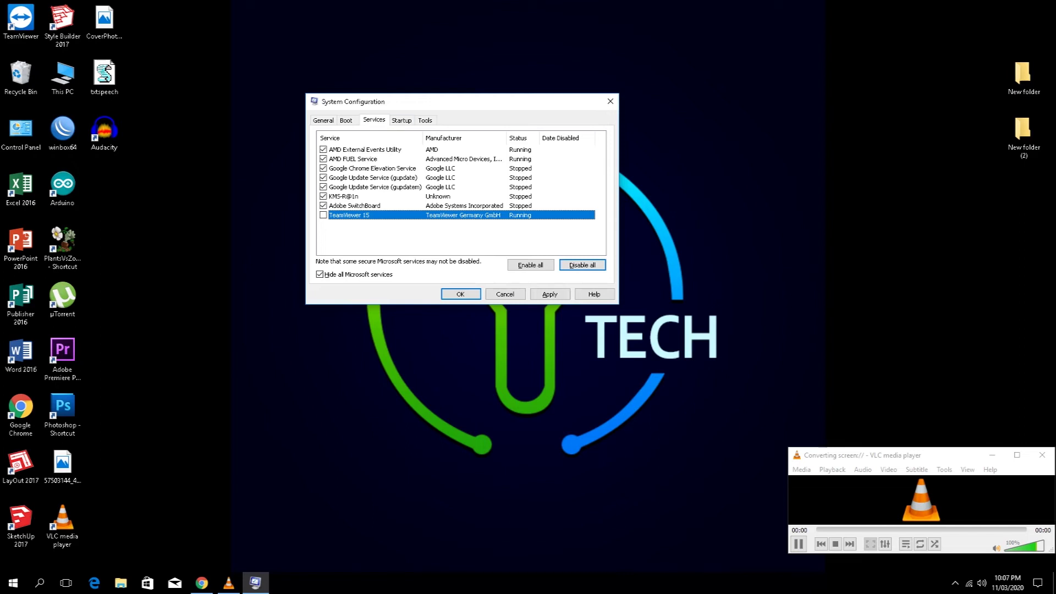
click(401, 119)
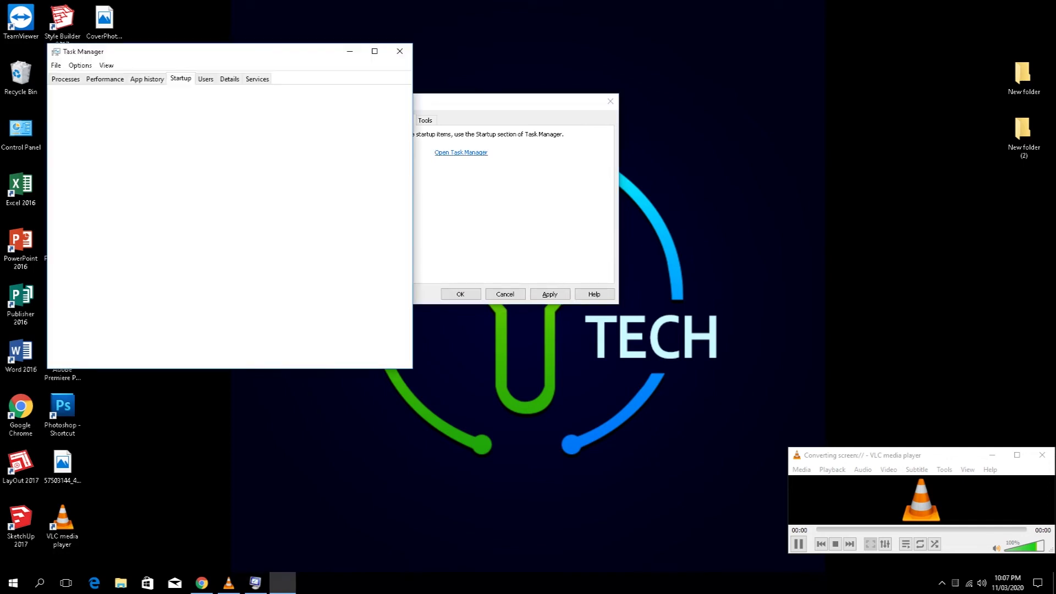
- Disable Microsoft OneDrive and µTorrent as startup items, then close Task Manager
mouse_move(137, 51)
mouse_down()
mouse_move(138, 77)
mouse_move(214, 129)
mouse_up()
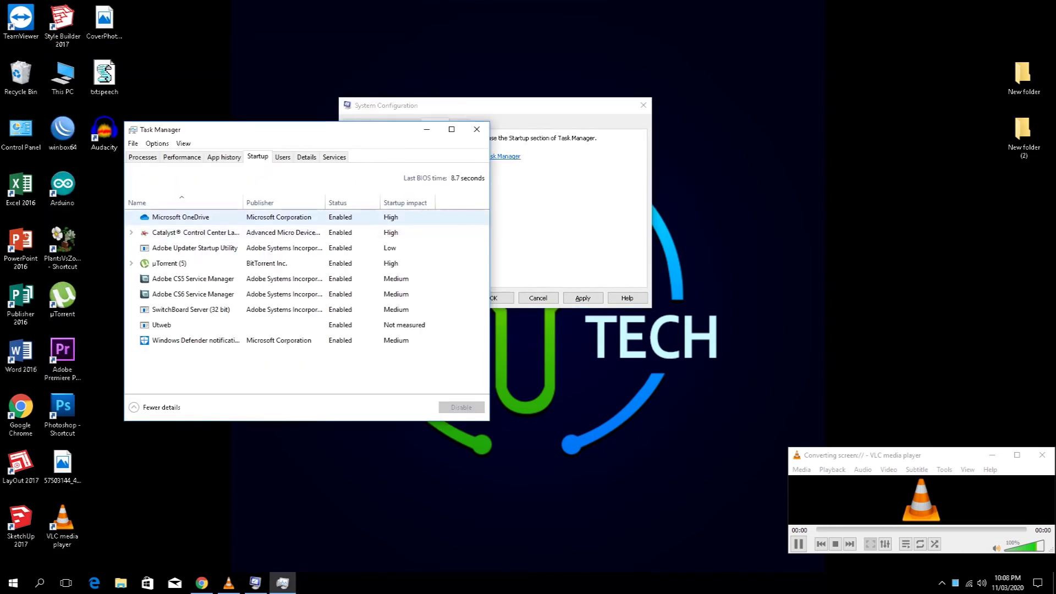
click(193, 217)
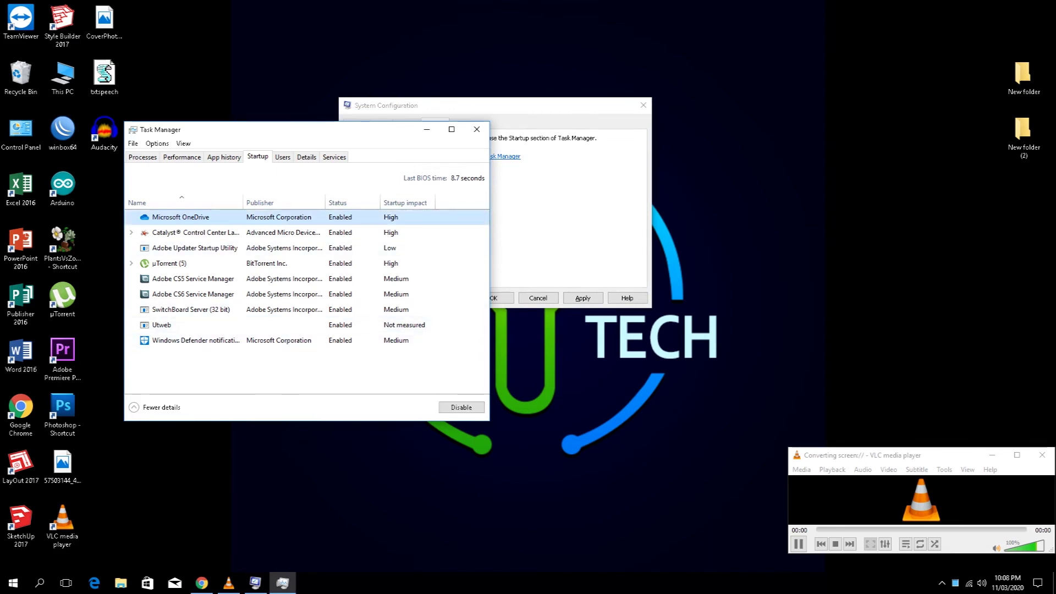
click(461, 407)
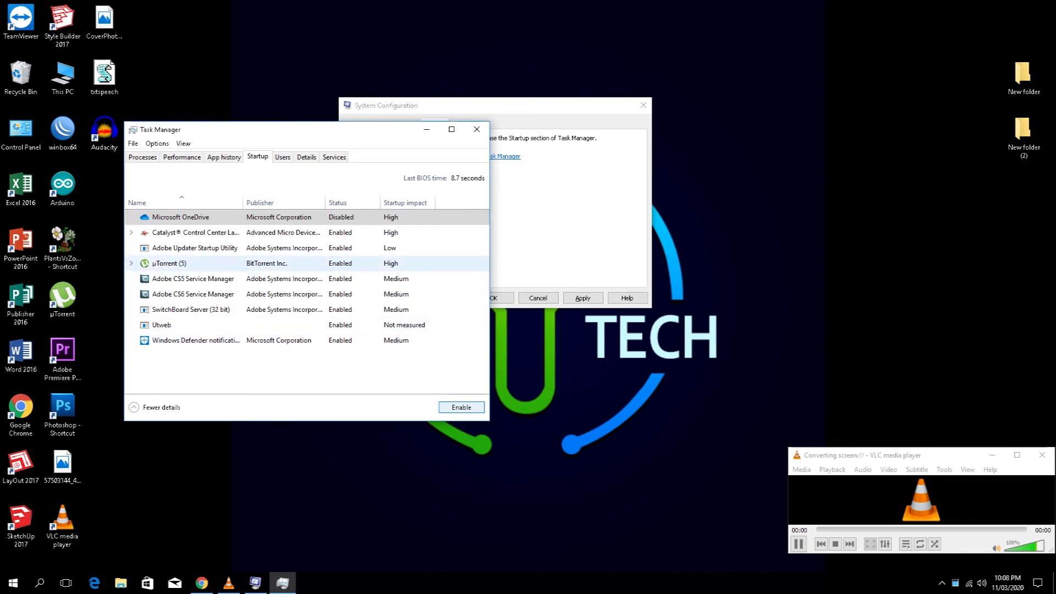
click(220, 264)
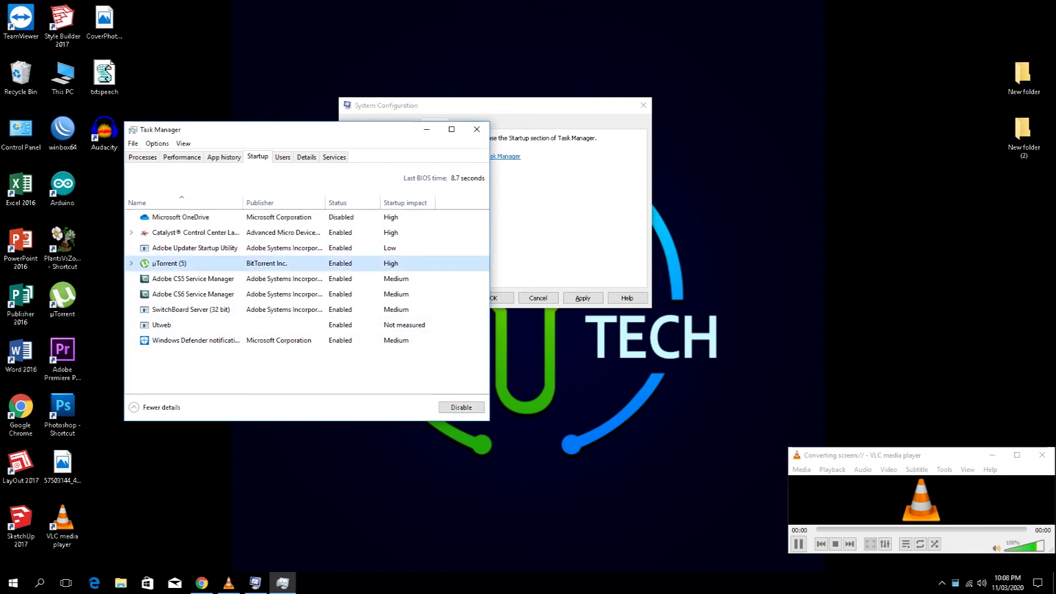
click(461, 406)
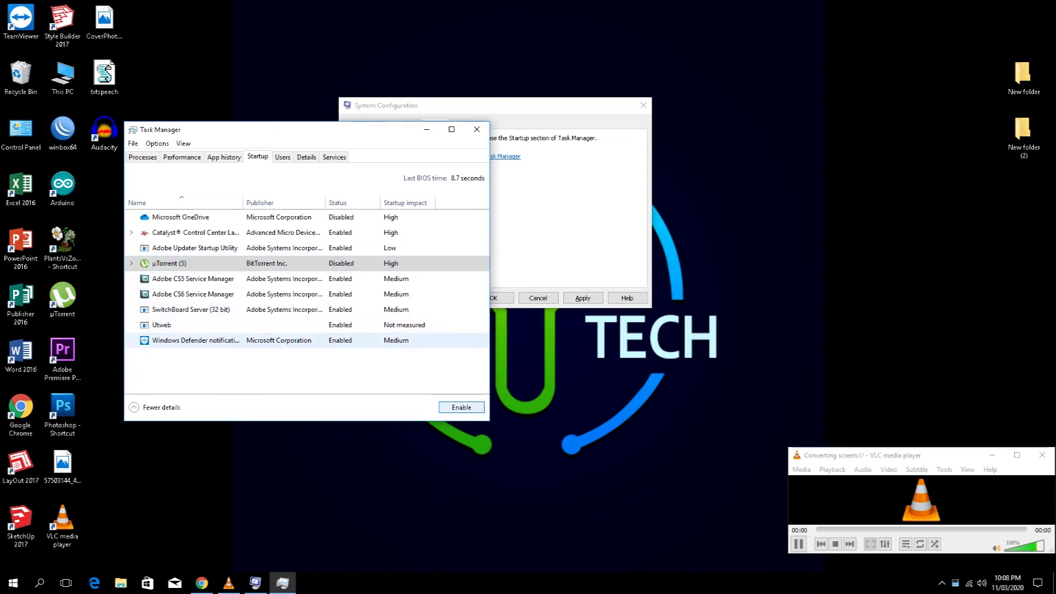
click(306, 156)
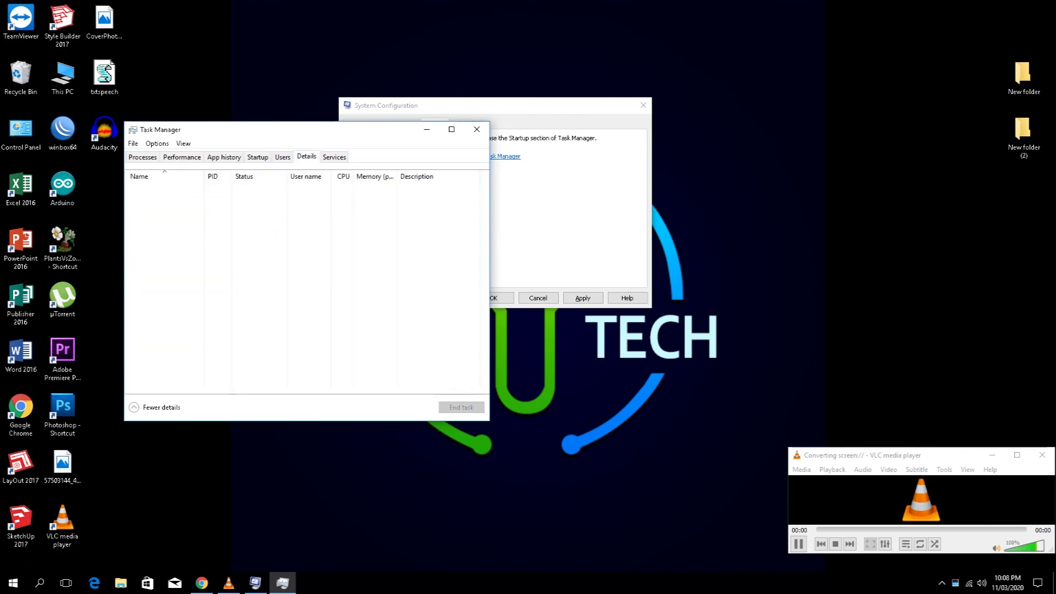
click(334, 156)
click(476, 129)
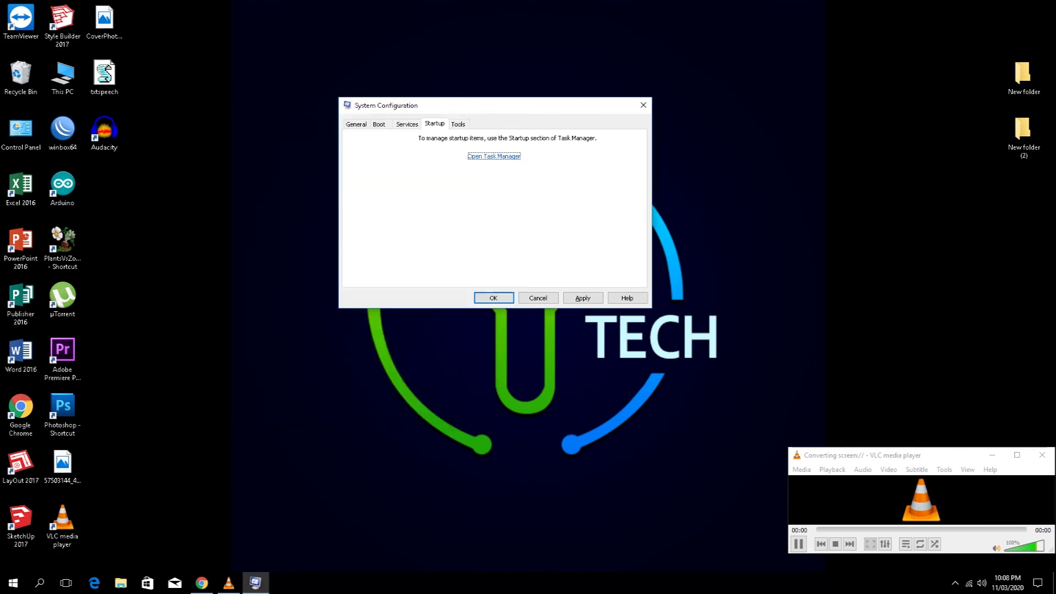
- Apply and confirm all System Configuration changes, bringing up the restart prompt
click(582, 297)
click(493, 298)
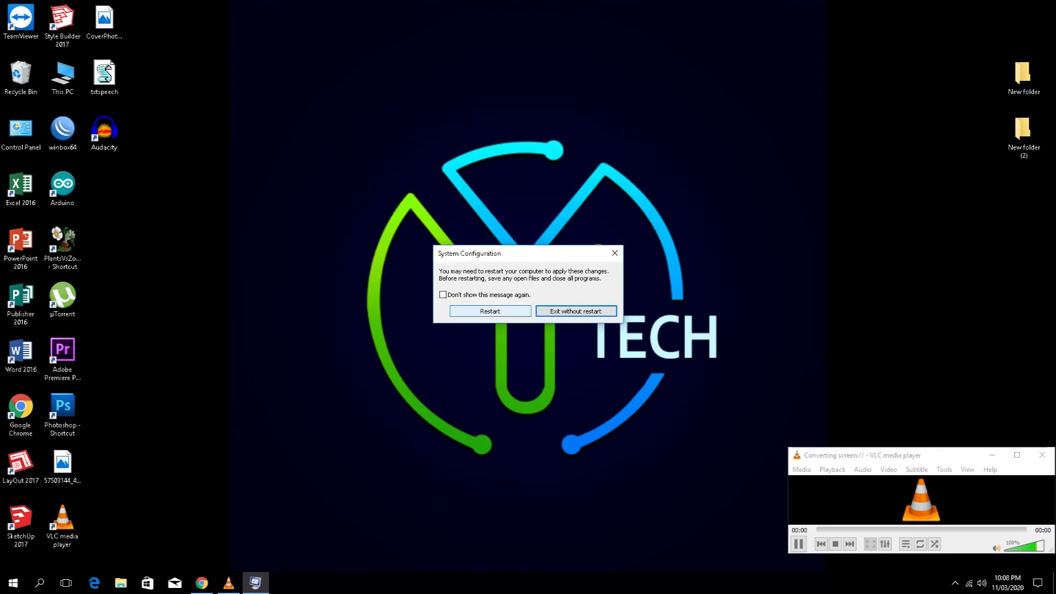